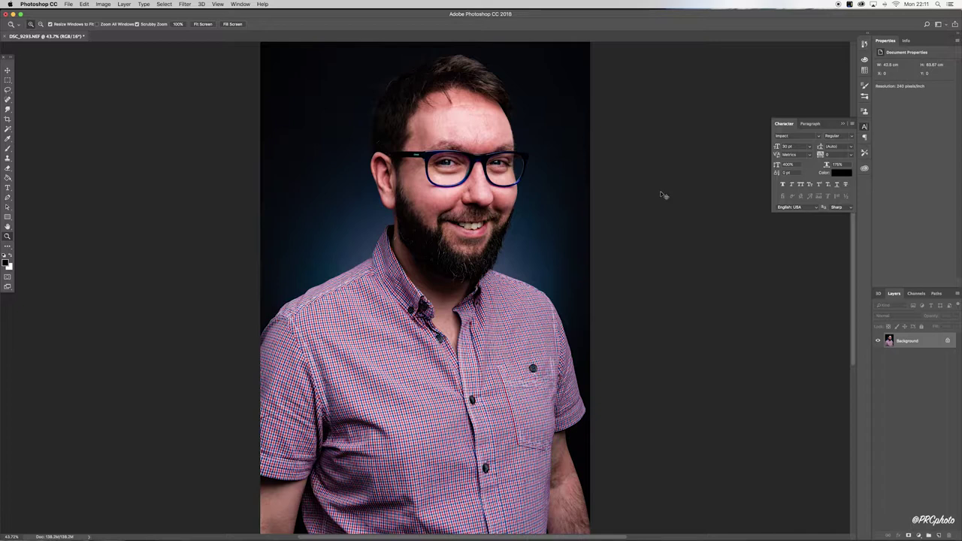
Duplicate the Background into Layer 1 with Cmd+J and hide the original Background layer
key("super+j")
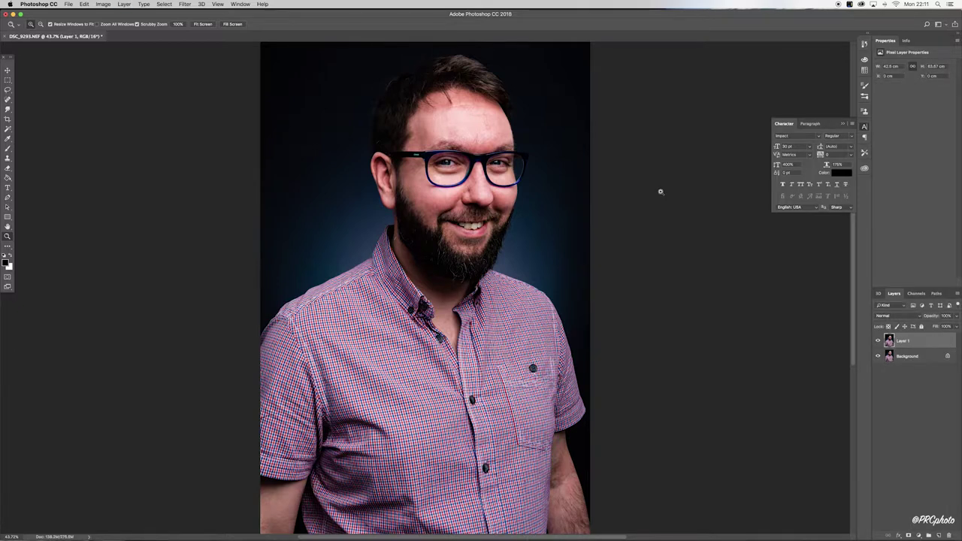
left_click(878, 356)
Set up Unsharp Mask on Layer 1 at Amount 50%, Radius 2.0 px, Threshold 10, previewing the collar
left_click(185, 5)
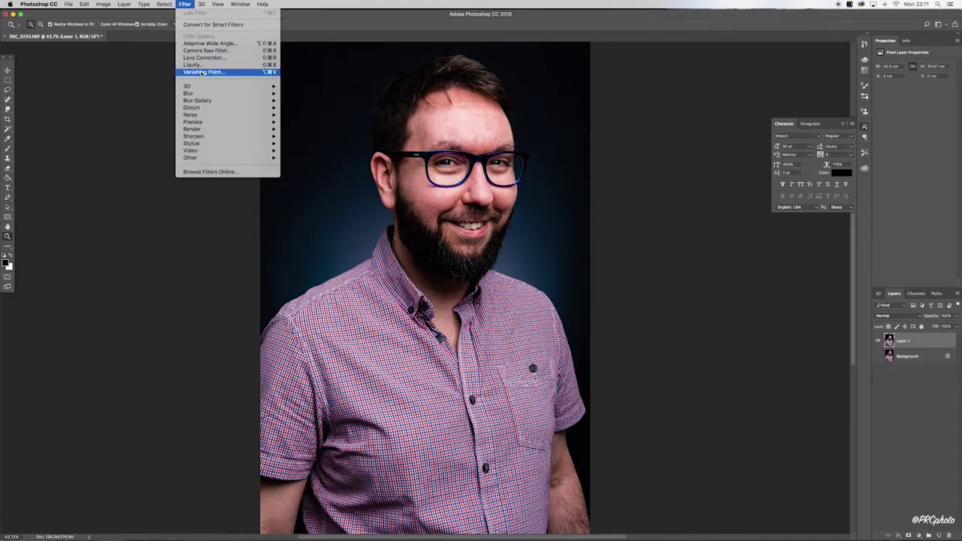
mouse_move(209, 137)
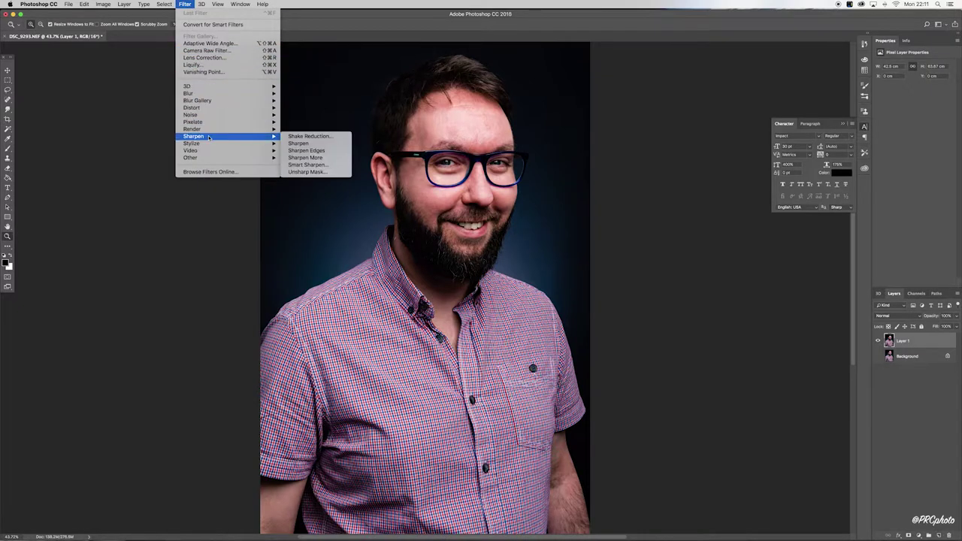
left_click(305, 172)
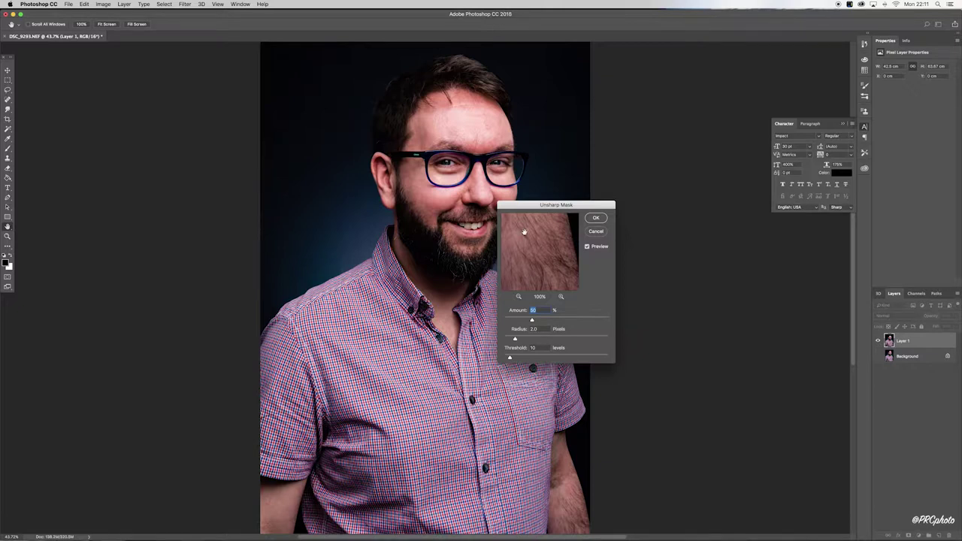
left_click_drag(524, 232, 545, 262)
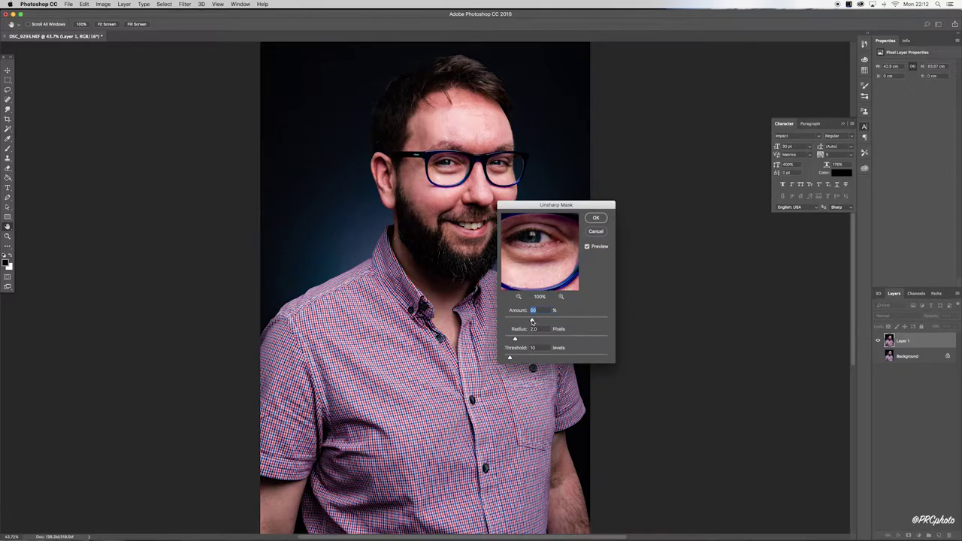
left_click_drag(533, 321, 560, 321)
type("50")
Confirm the Unsharp Mask (50%, 2.0 px, 10 levels) on Layer 1
left_click(597, 218)
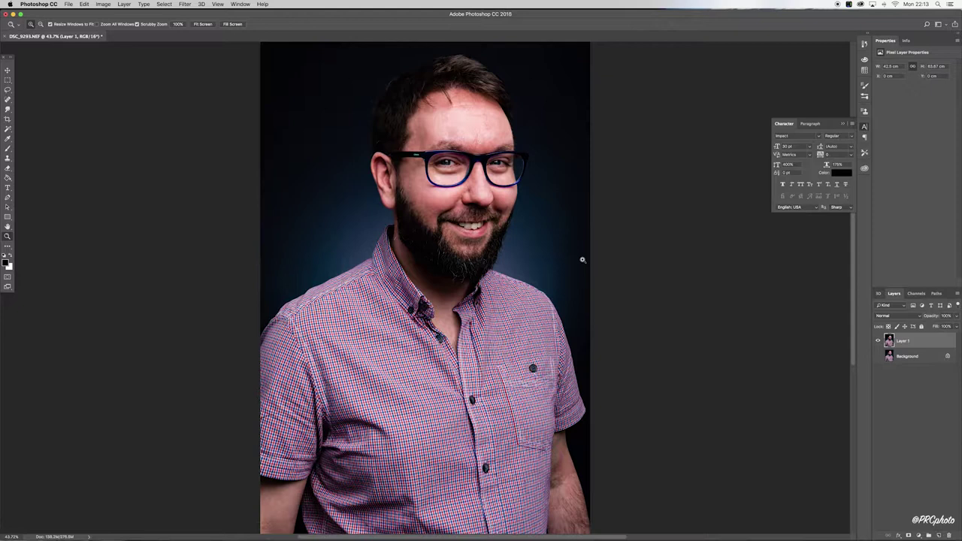
Duplicate Layer 1 as Layer 1 copy and preview a 2.0-pixel High Pass on it
key("super+j")
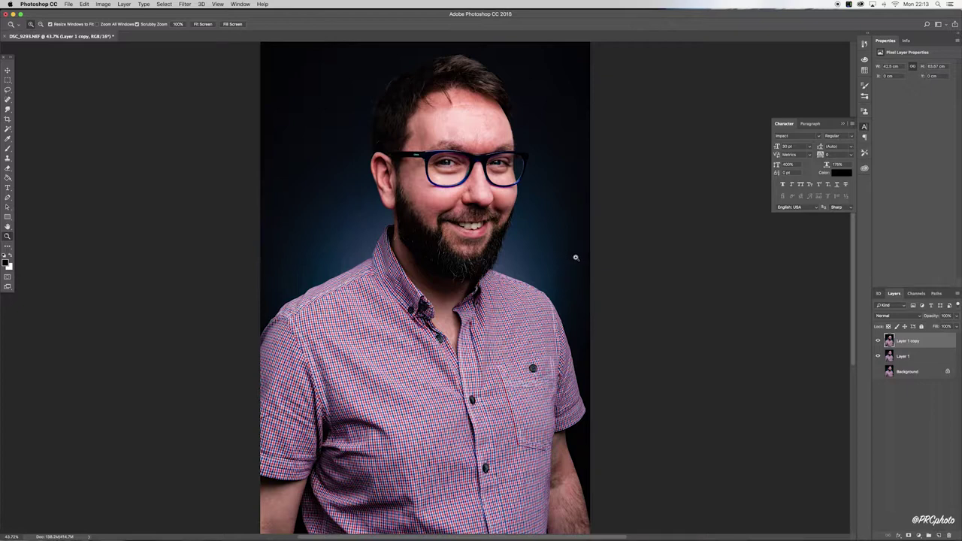
left_click(186, 5)
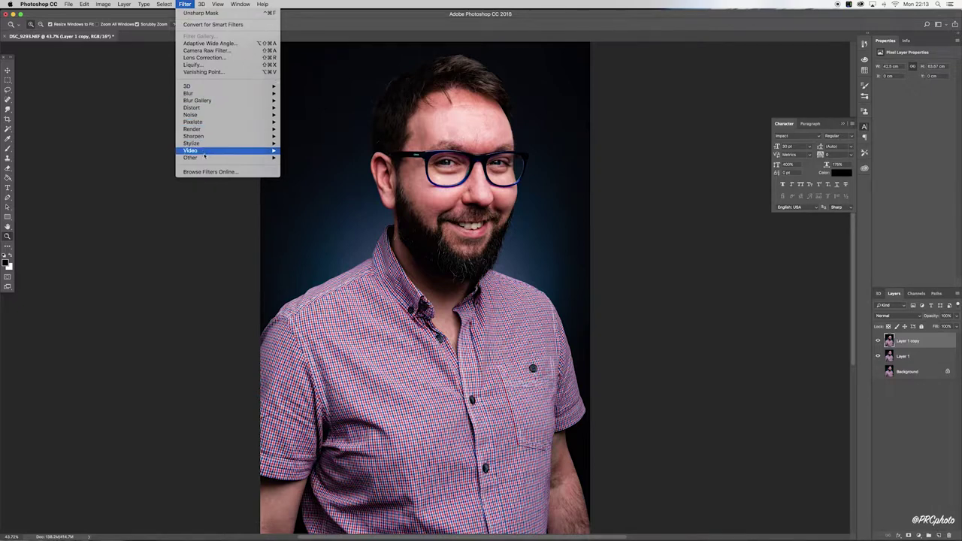
mouse_move(218, 157)
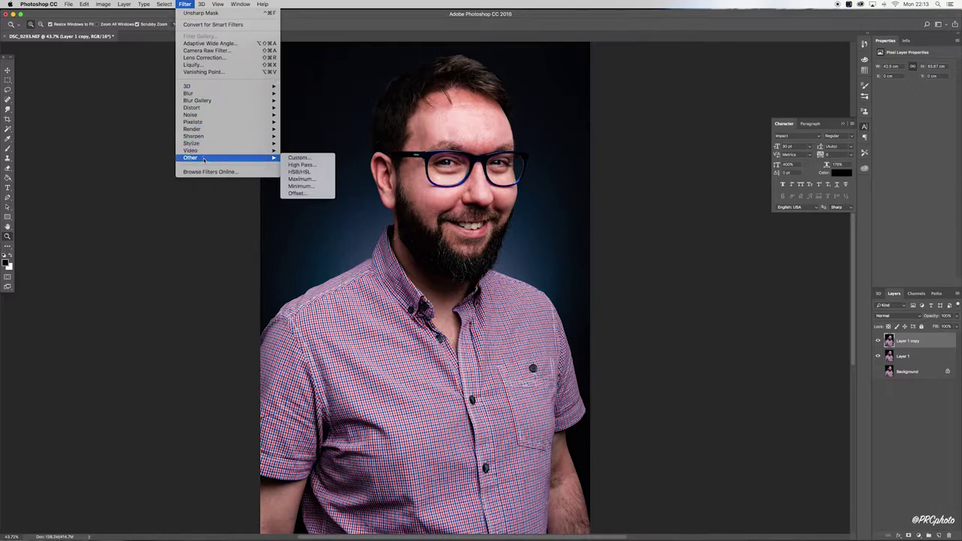
left_click(301, 165)
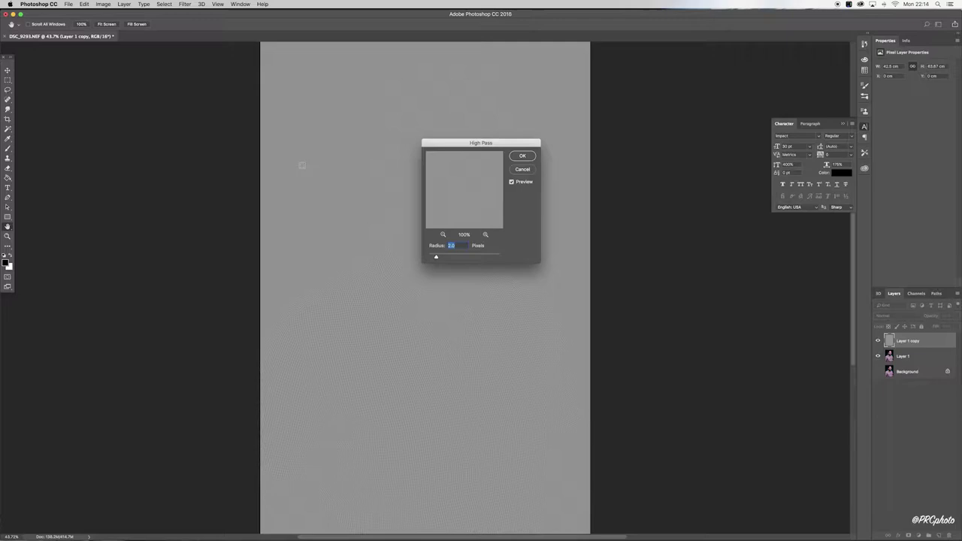
left_click_drag(464, 145, 638, 147)
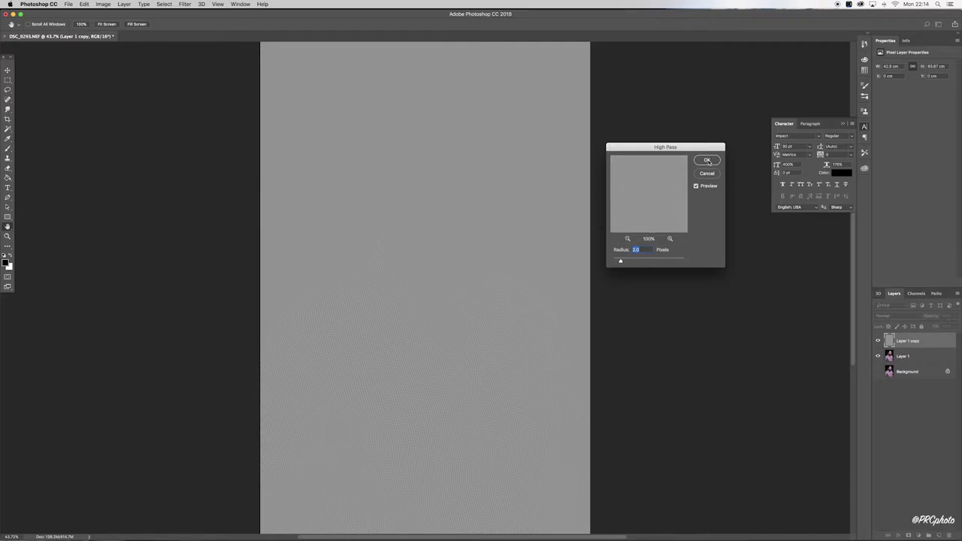
Apply the 2.0 px High Pass to Layer 1 copy and set its blend mode to Overlay
left_click(707, 161)
key("z")
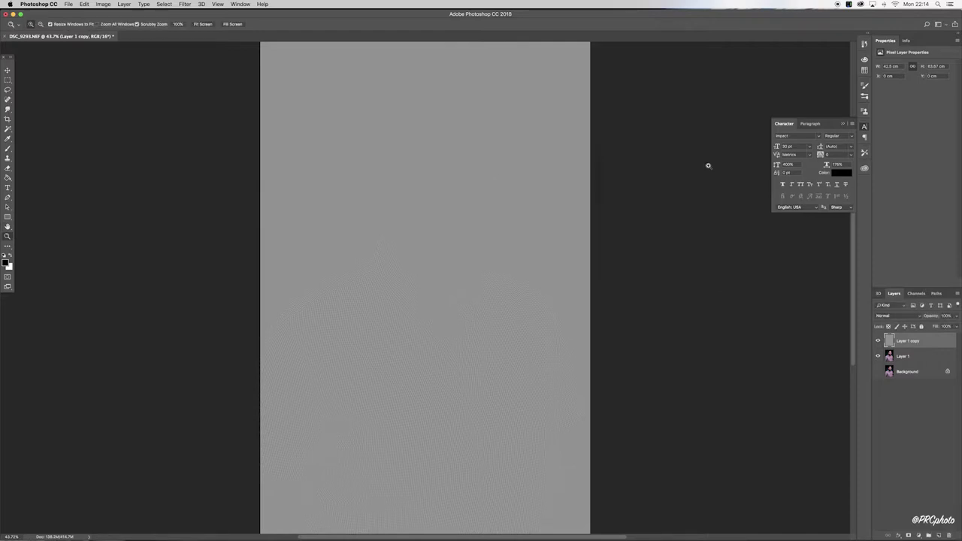
left_click(908, 316)
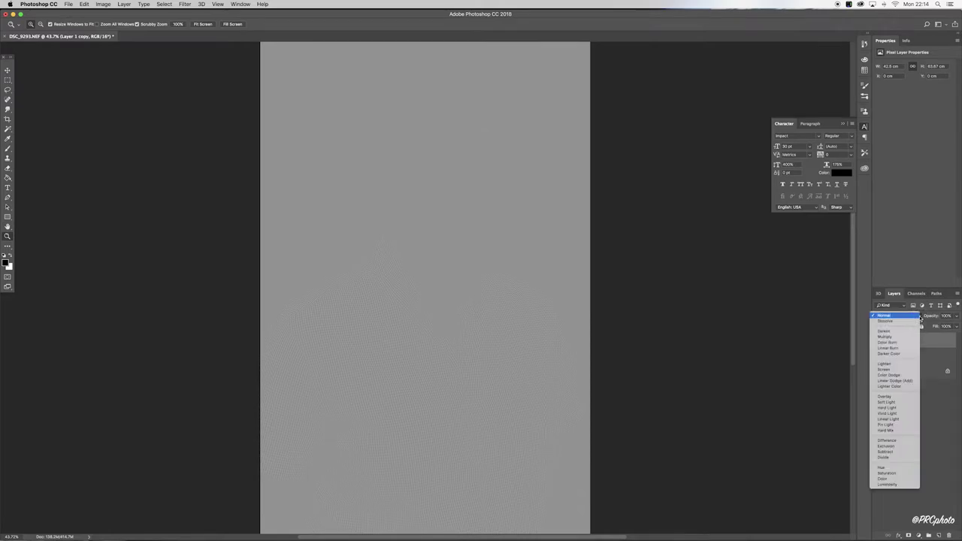
left_click(887, 396)
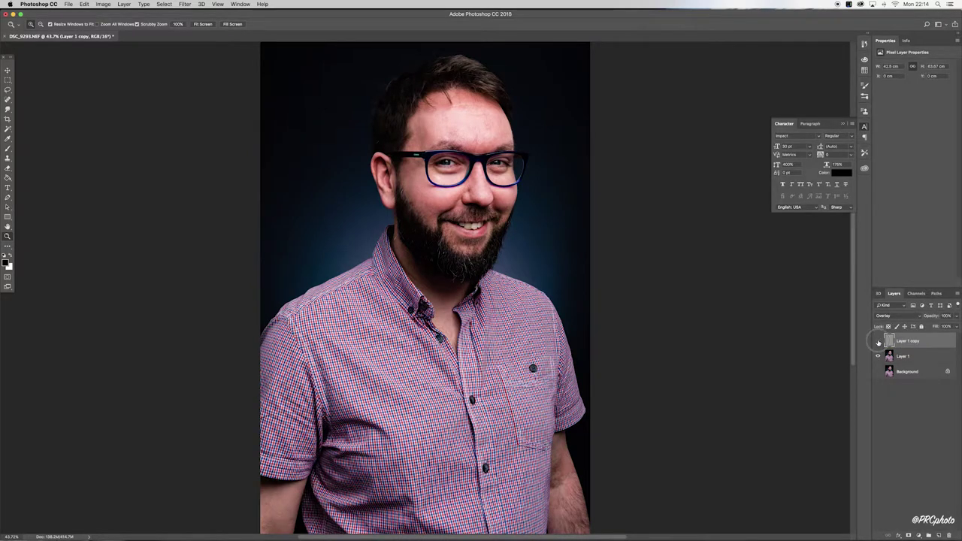
Compare the Overlay sharpening by toggling Layer 1 copy, zoomed in on the eyes and glasses
left_click(878, 342)
left_click(878, 343)
left_click_drag(415, 150, 473, 171)
scroll(507, 190, "right", 10)
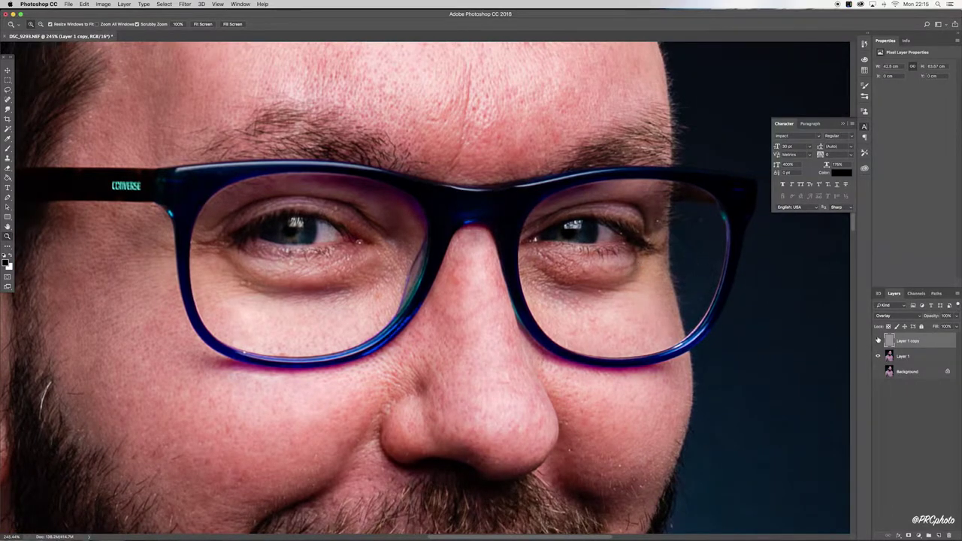
left_click(878, 341)
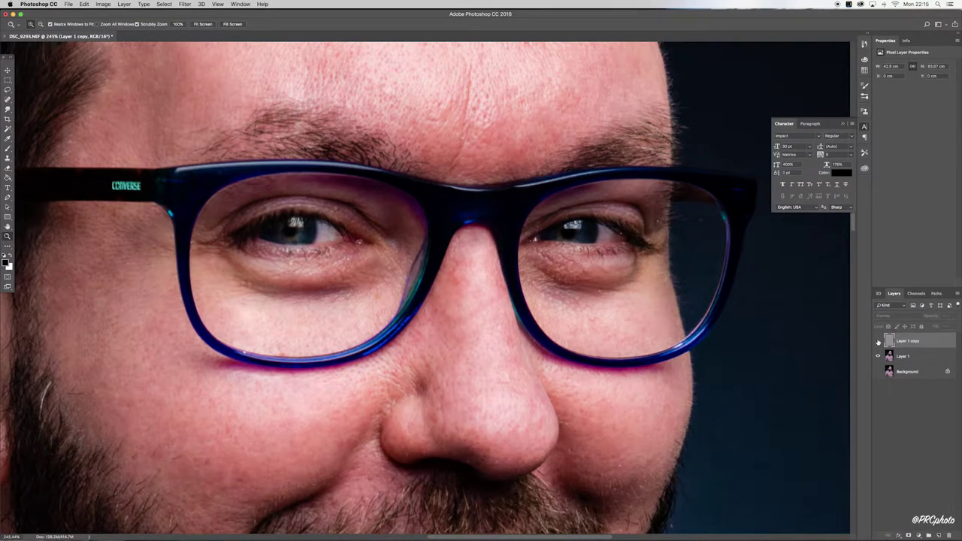
left_click(878, 342)
left_click(878, 341)
left_click(878, 342)
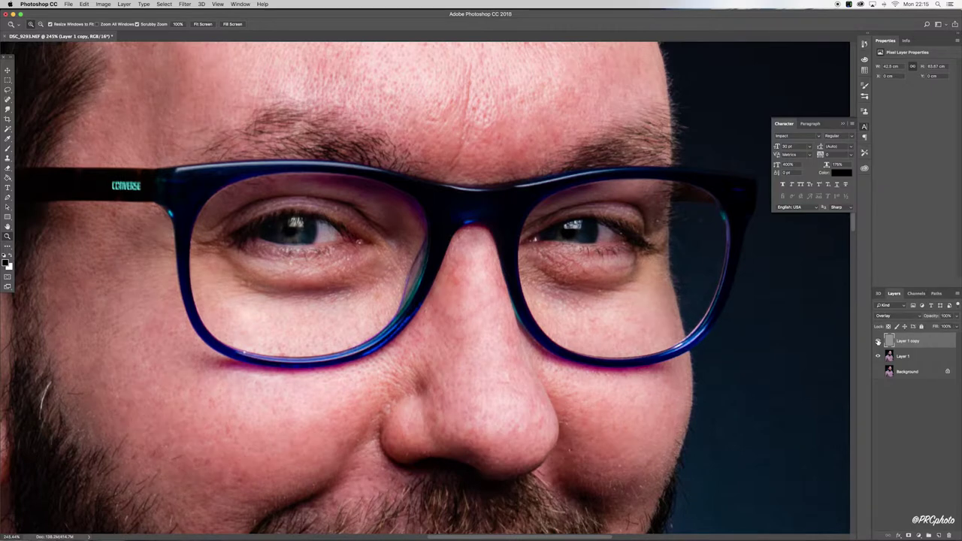
Add a layer mask to Layer 1 copy, invert it to black, and make white the foreground
left_click(909, 536)
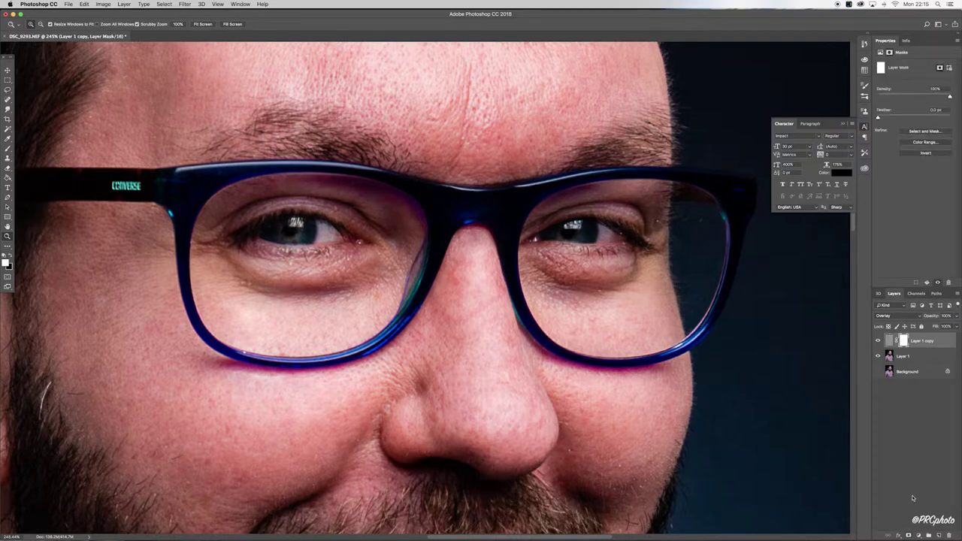
key("super+i")
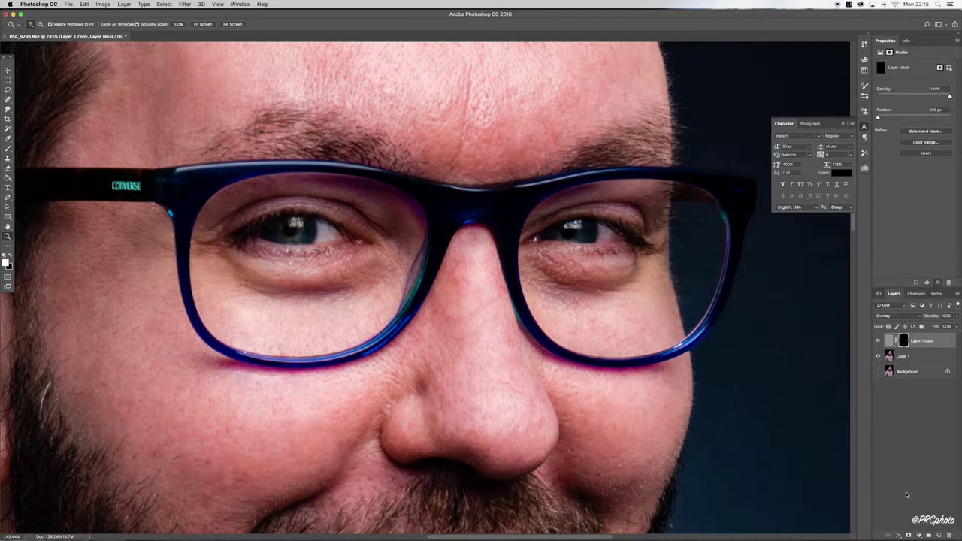
key("x")
Paint white over the eyes with a ~60 px brush, then fit the portrait on screen
key("b")
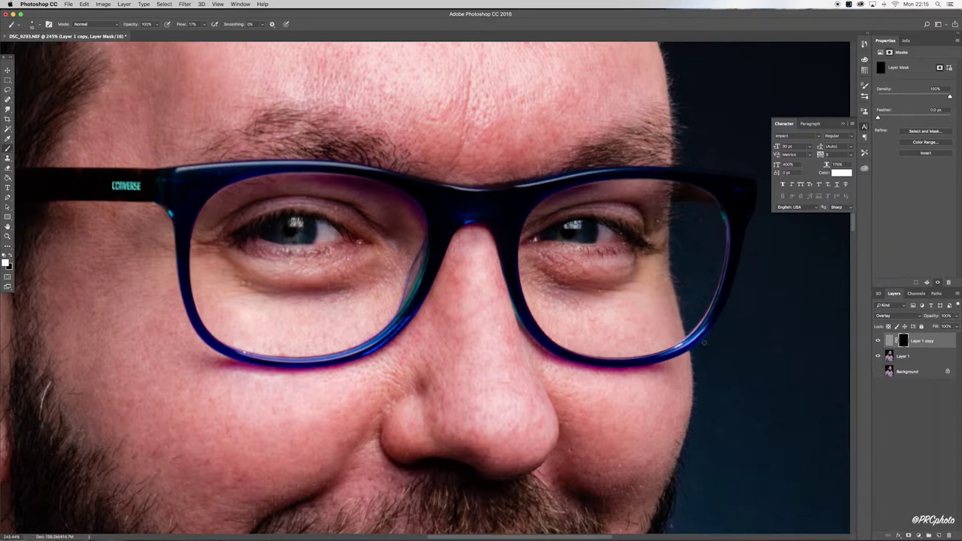
key("bracketright")
key("bracketright")
key("bracketright")
key("bracketright")
key("bracketright")
key("bracketright")
mouse_move(571, 230)
left_mouse_down()
mouse_move(627, 236)
mouse_move(605, 232)
left_mouse_up()
key("super+0")
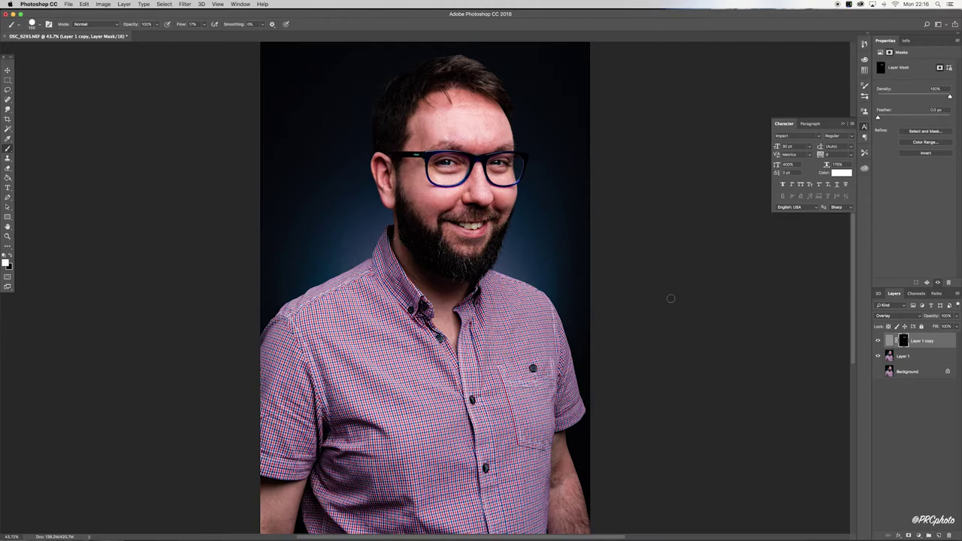
key("z")
left_click_drag(451, 178, 499, 189)
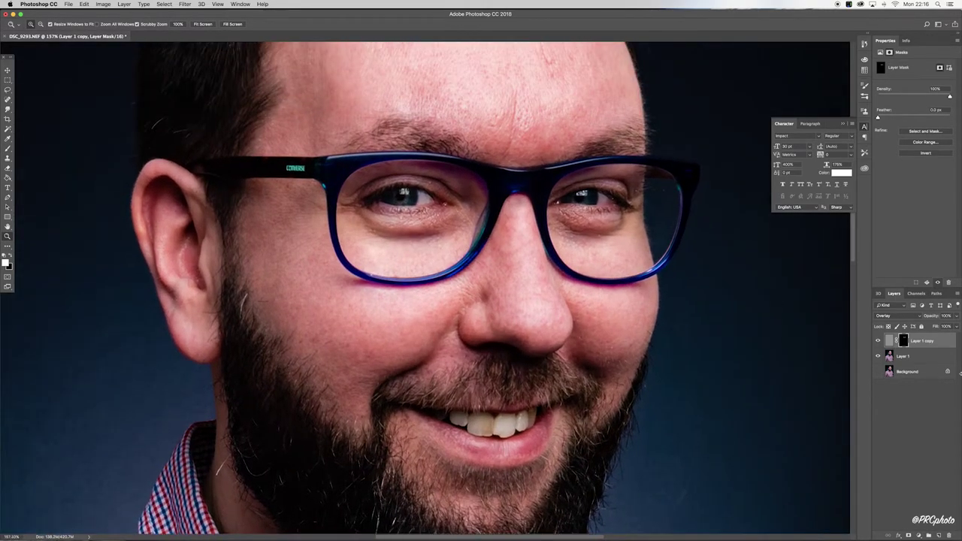
left_click(878, 342)
left_click(878, 342)
left_click(878, 342)
left_click(878, 343)
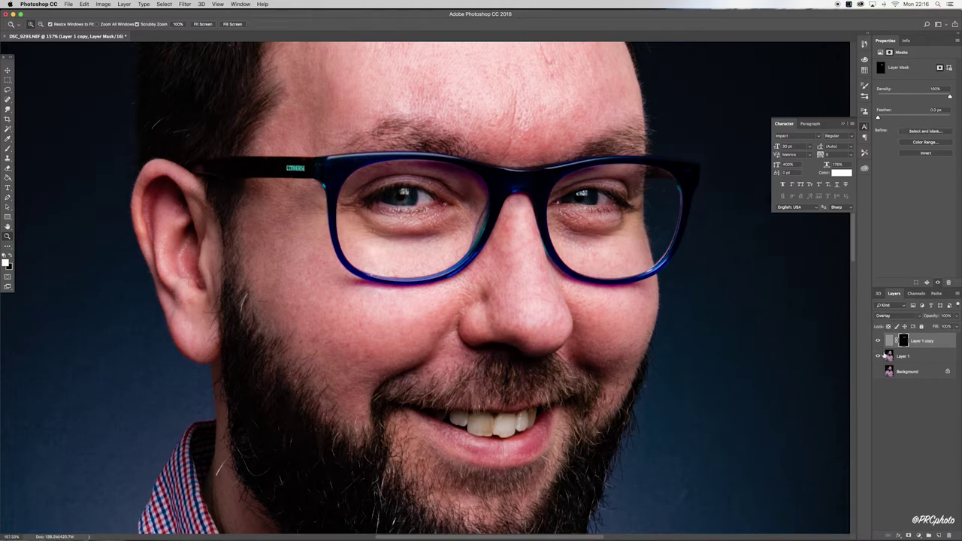